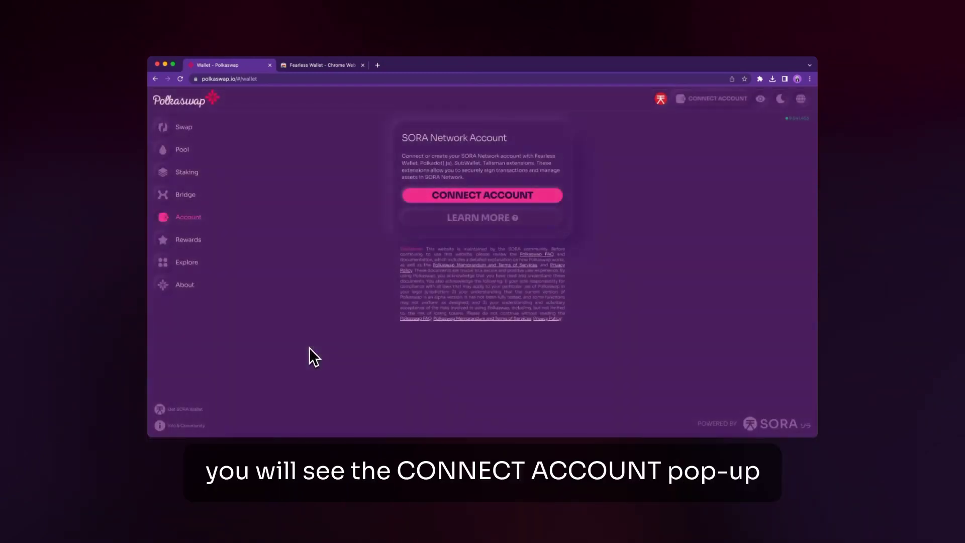
Step: From Polkaswap's Connect Account wallet list, open the Fearless Wallet install page in the Chrome Web Store
left_click(479, 201)
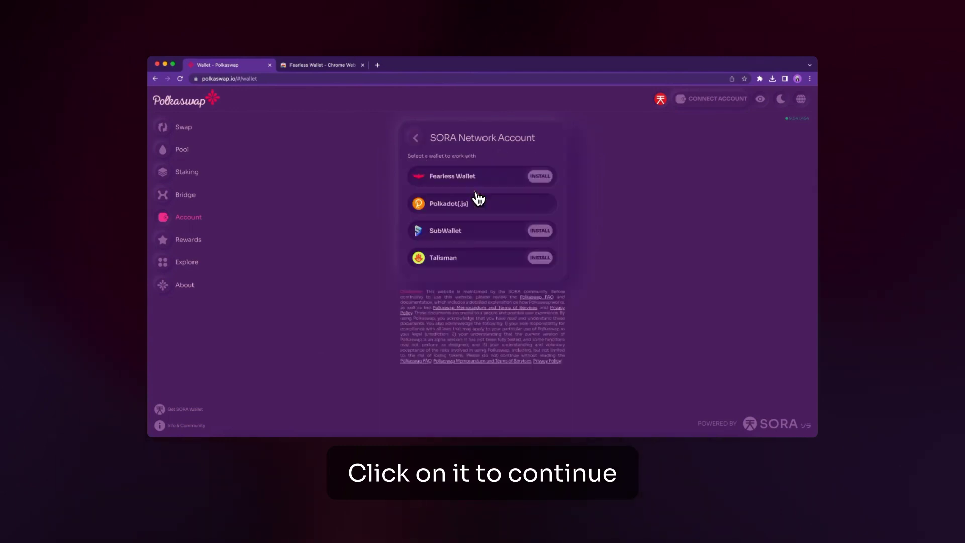
left_click(478, 201)
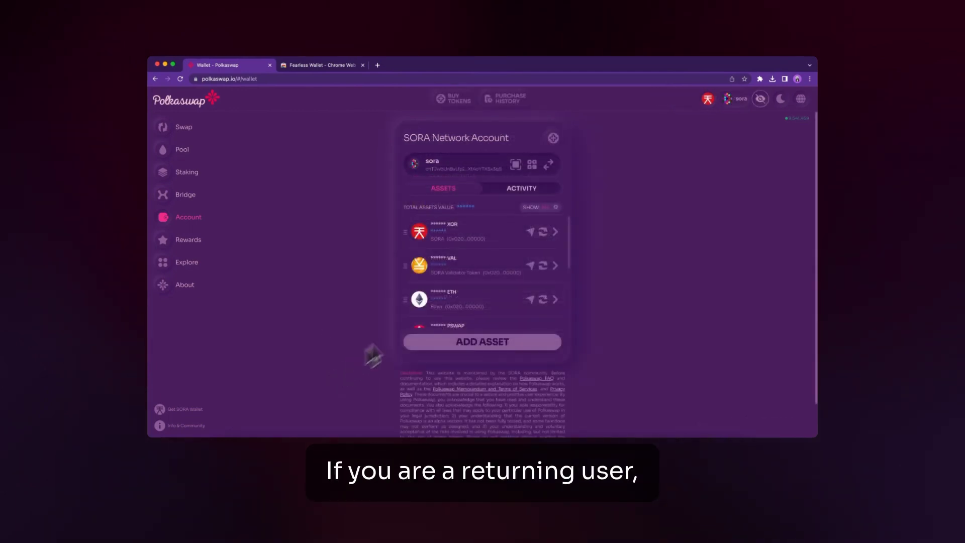
left_click(550, 166)
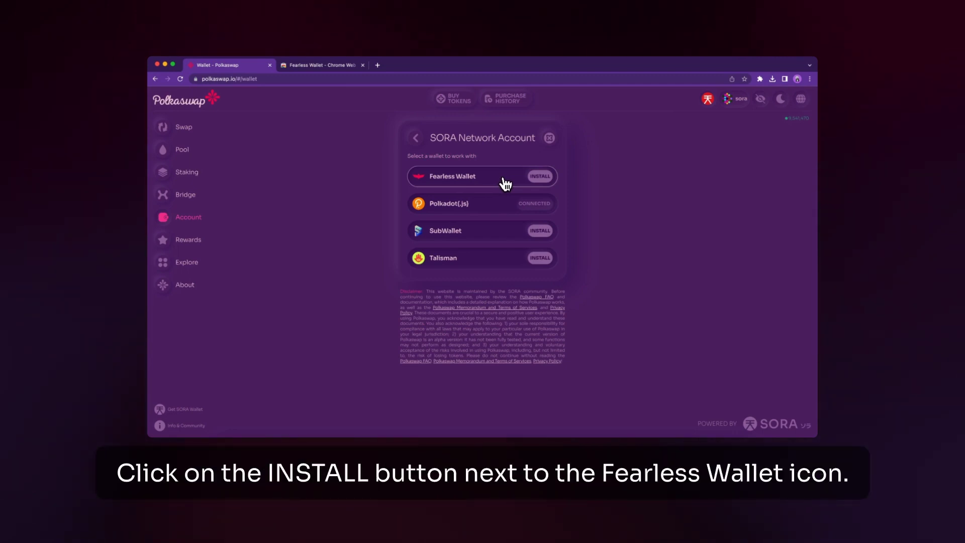
left_click(536, 178)
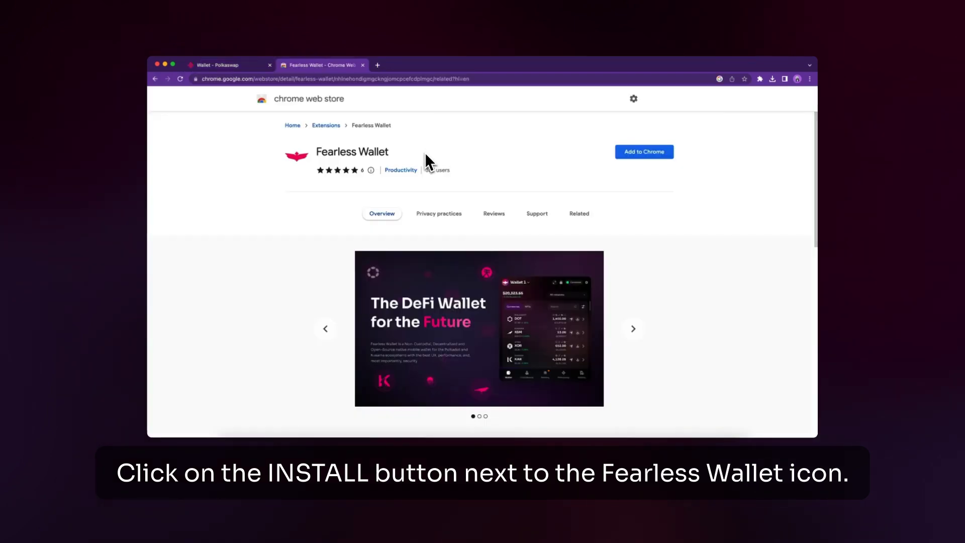
Step: Add the Fearless Wallet extension to Chrome and return to the Polkaswap tab
scroll(424, 154, "down", 4)
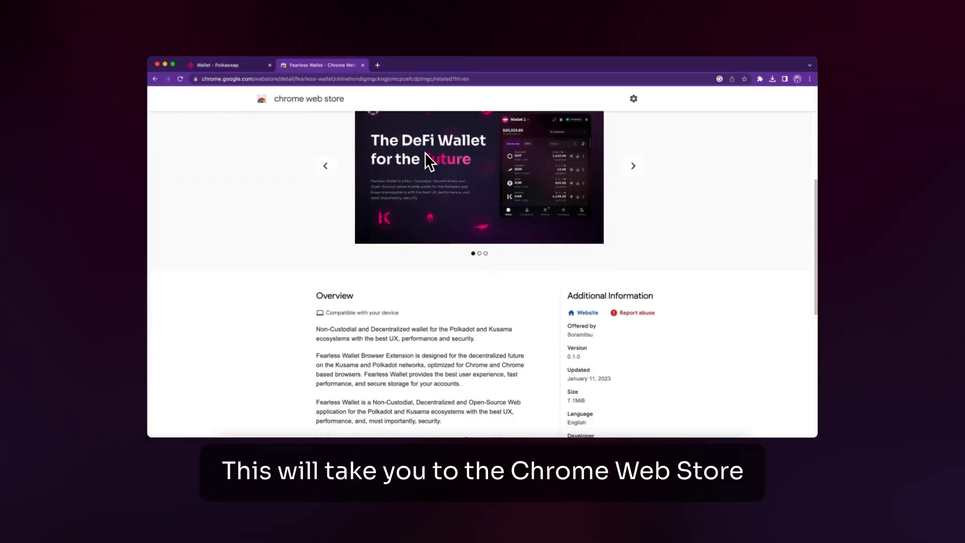
scroll(424, 154, "up", 3)
scroll(425, 155, "up", 1)
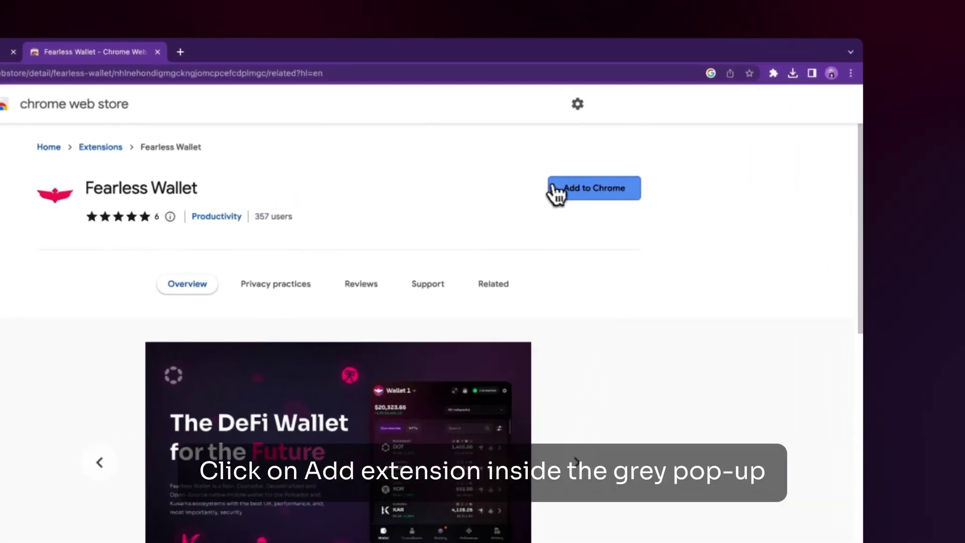
left_click(621, 156)
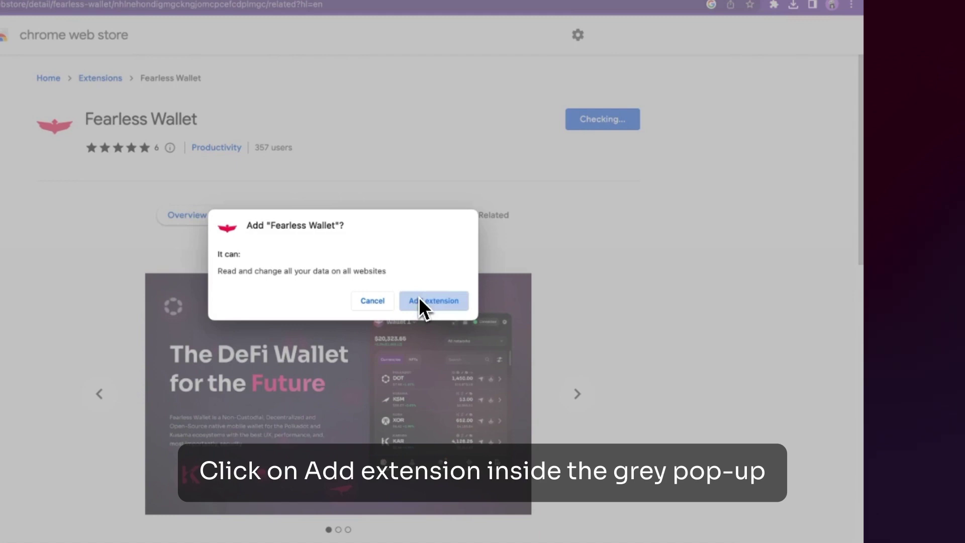
left_click(420, 300)
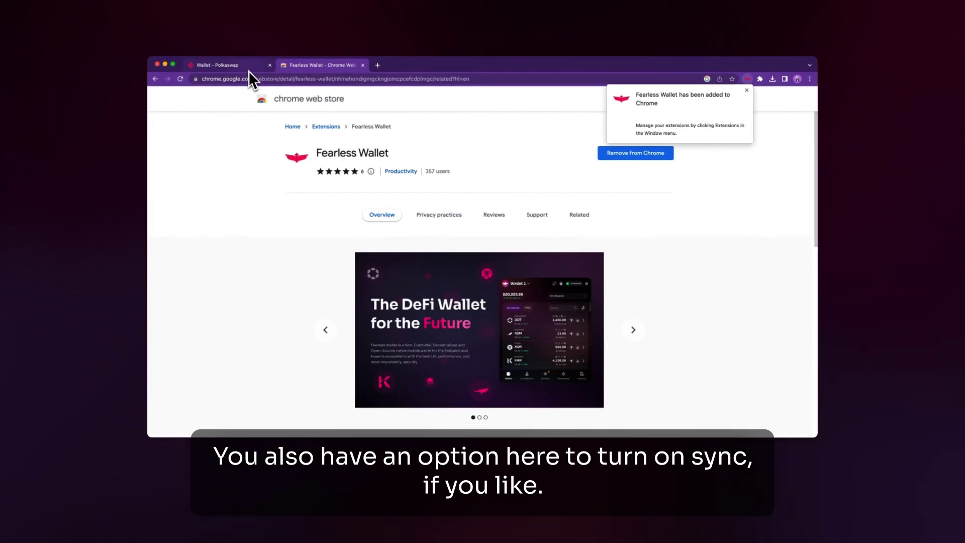
left_click(248, 71)
left_click(759, 79)
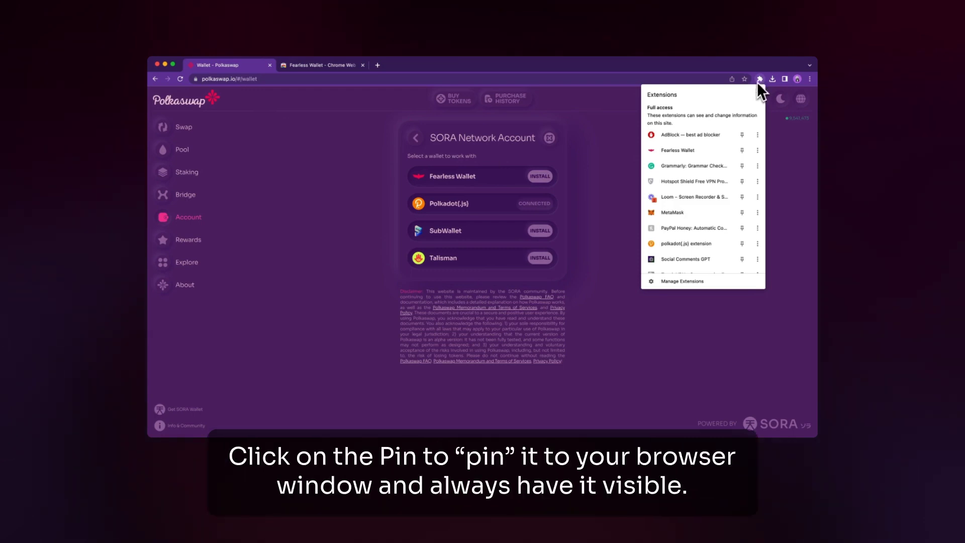
Step: Launch Fearless Wallet from the browser's Extensions menu
left_click(694, 150)
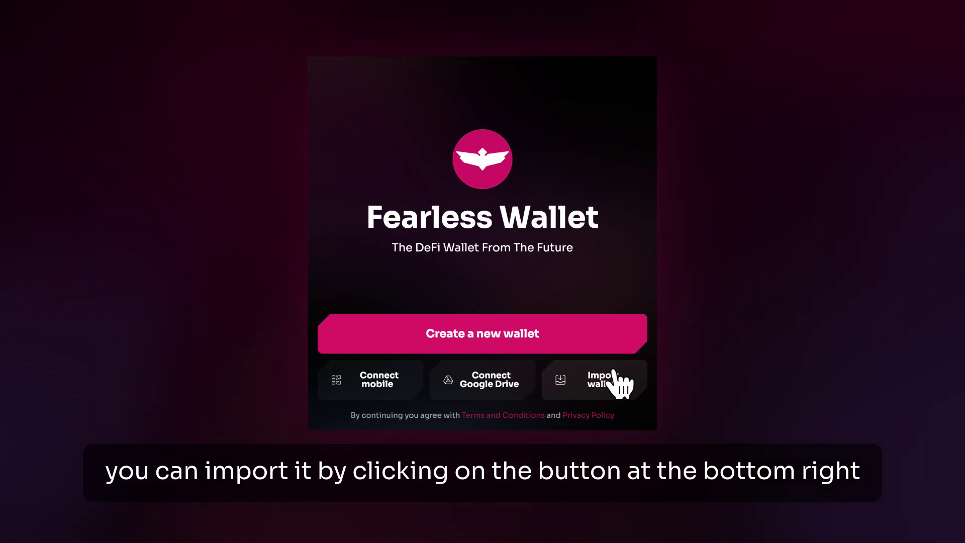
Step: Create a new wallet nicknamed 'pswaptutorial' and confirm its passphrase
left_click(577, 342)
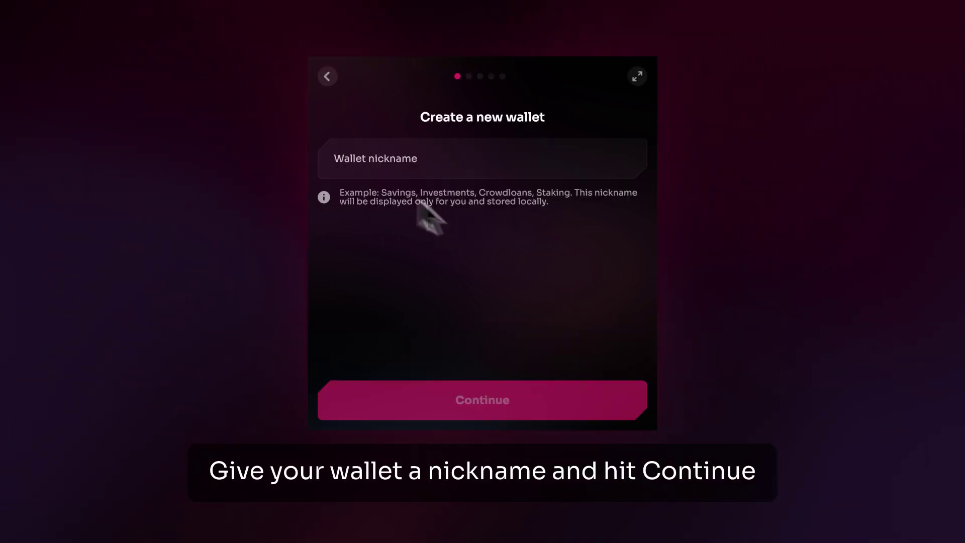
type("pswaptutorial")
left_click(538, 397)
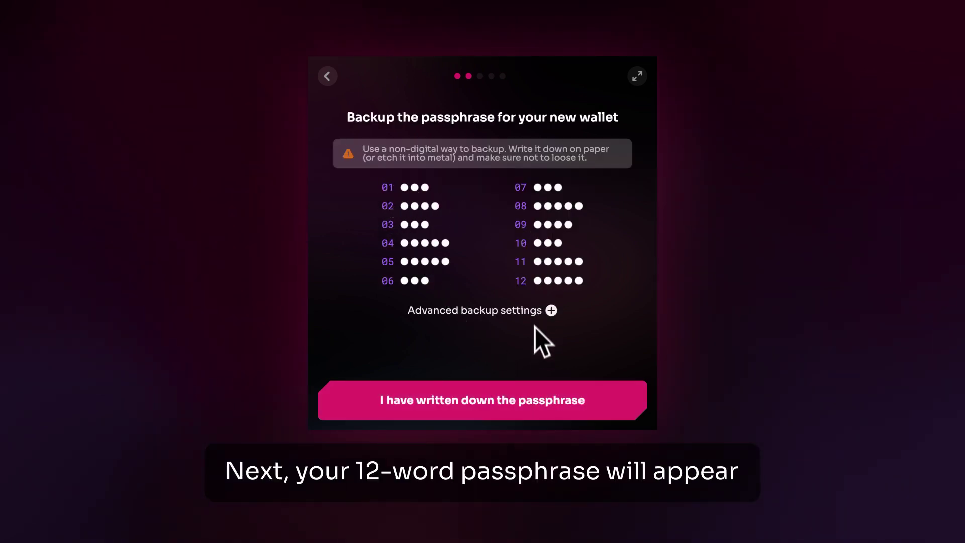
left_click(538, 392)
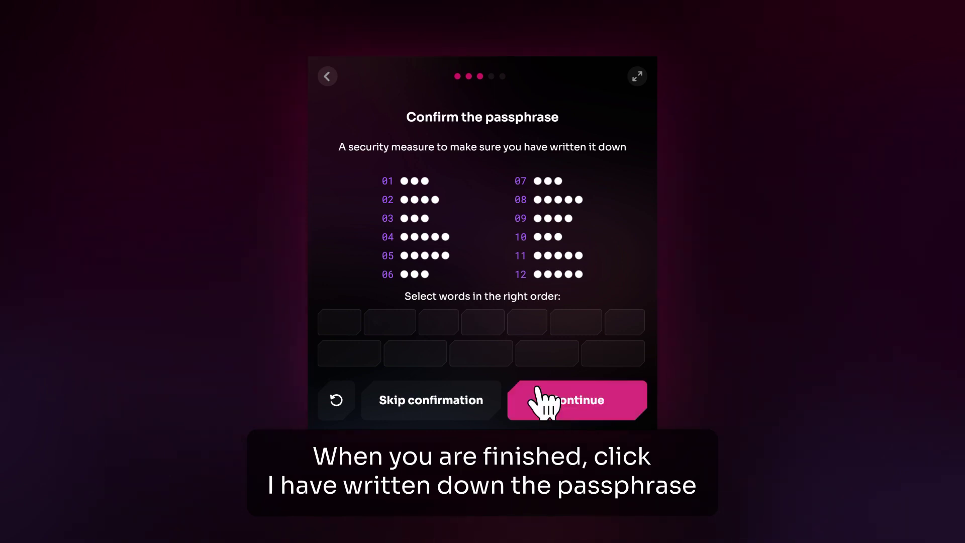
left_click(537, 389)
Step: Set and confirm the wallet password, then open the new wallet's dashboard
left_click(480, 159)
key("ctrl+v")
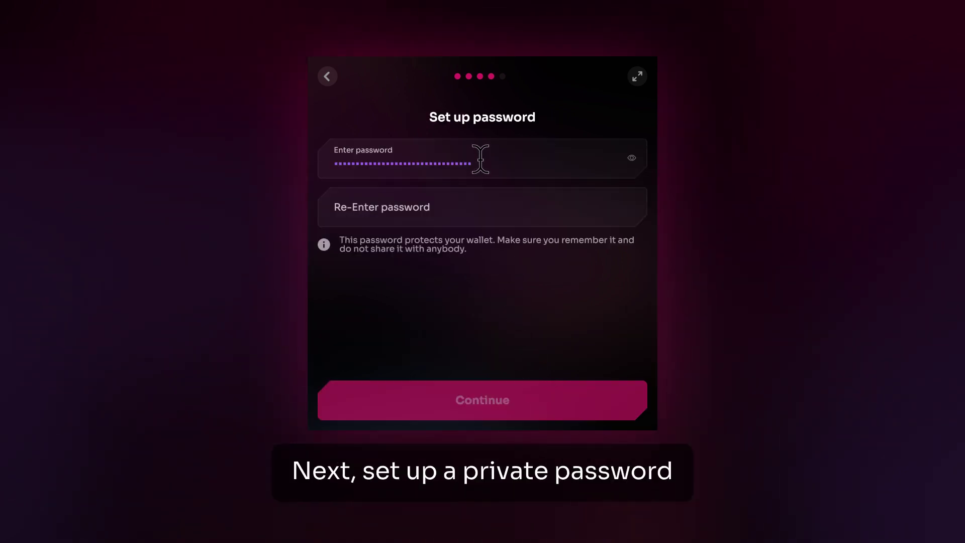
left_click(478, 208)
key("ctrl+v")
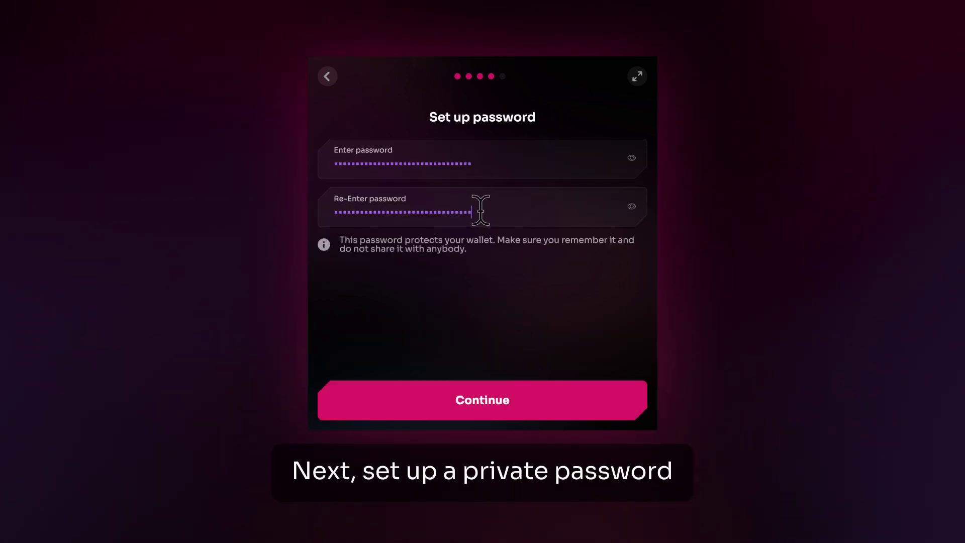
left_click(537, 389)
left_click(536, 397)
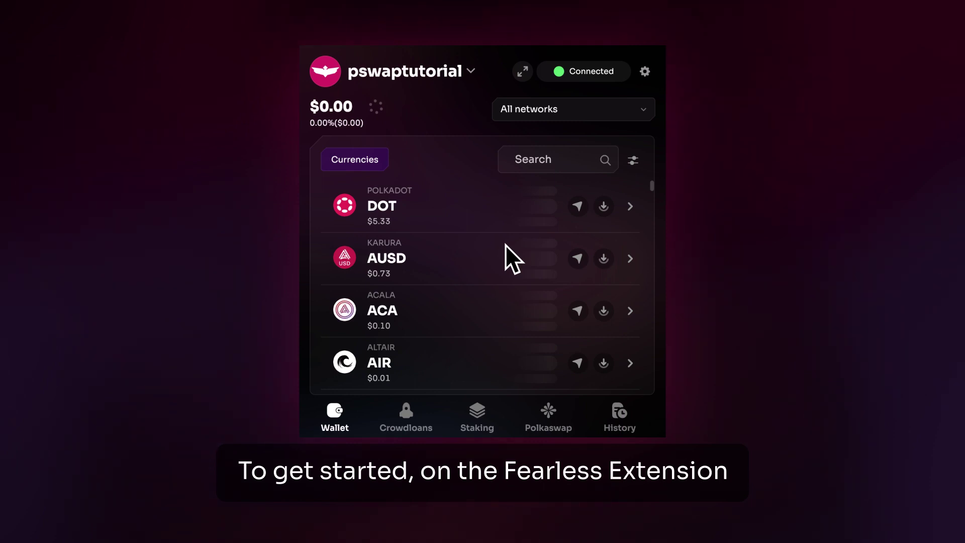
Step: Add another wallet by linking the Fearless mobile app through its QR code, then finish setup
left_click(400, 69)
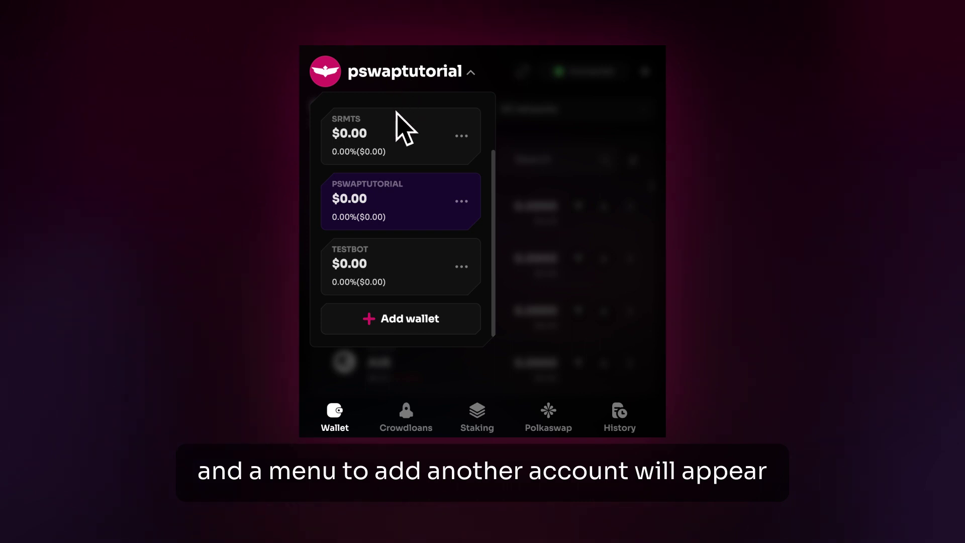
left_click(451, 319)
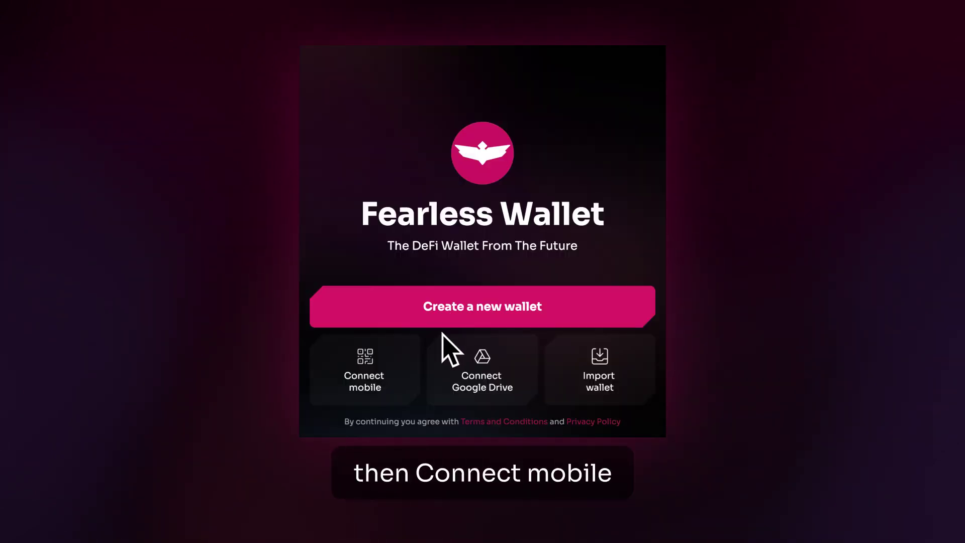
left_click(399, 362)
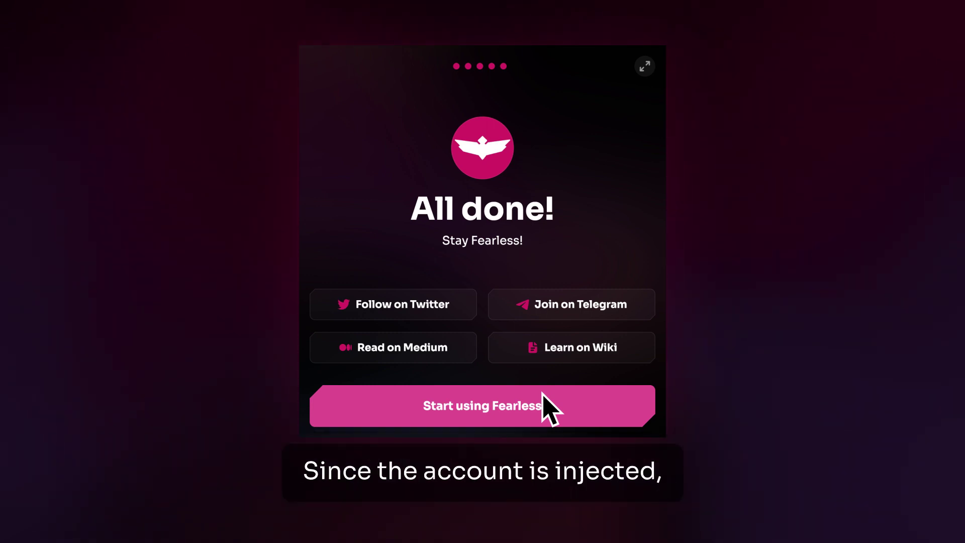
left_click(543, 395)
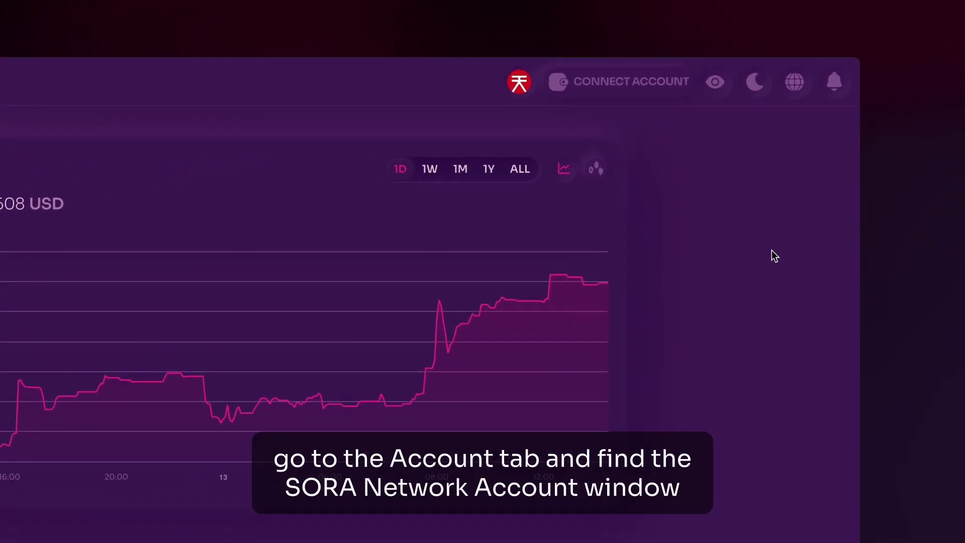
Step: Connect Polkaswap through Fearless Wallet, allow access, and select the pswaptutorial account
left_click(653, 88)
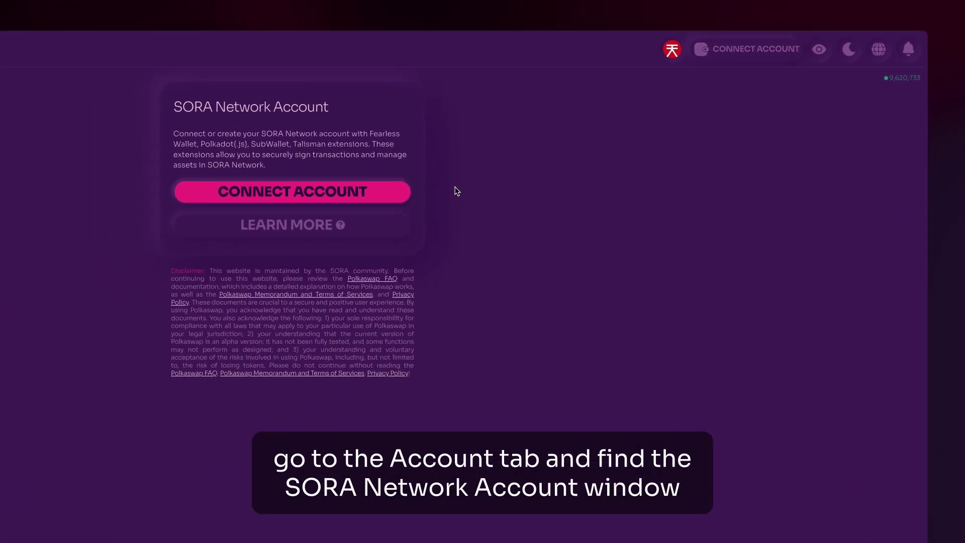
left_click(397, 195)
left_click(332, 165)
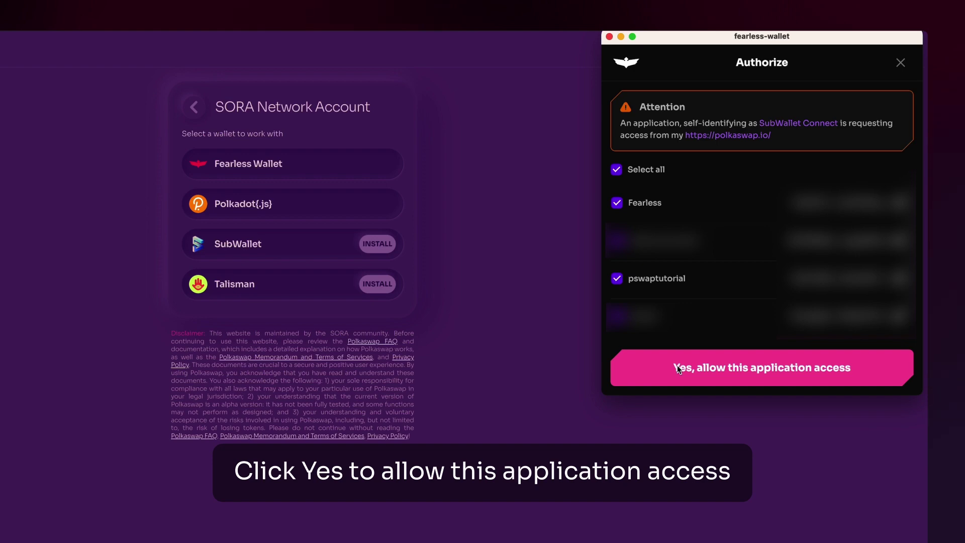
left_click(677, 365)
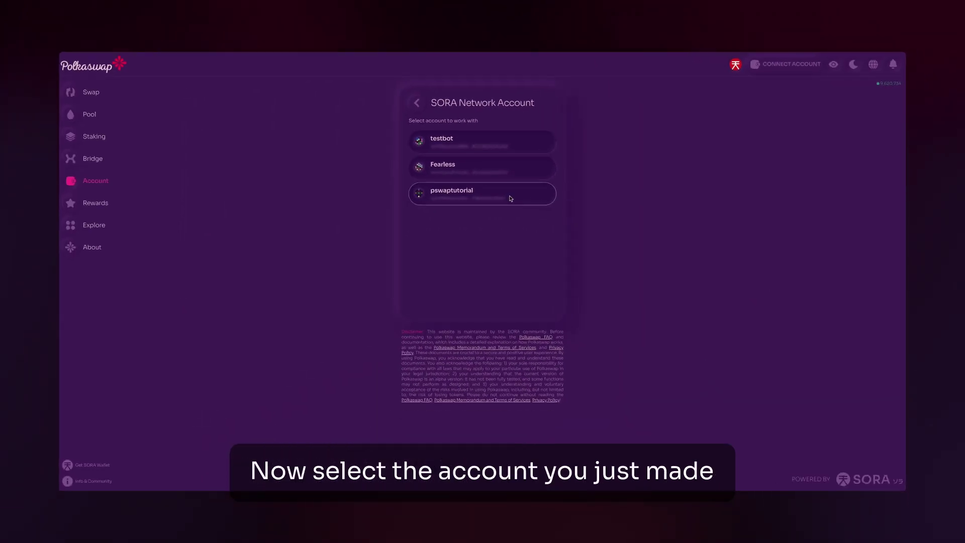
left_click(511, 198)
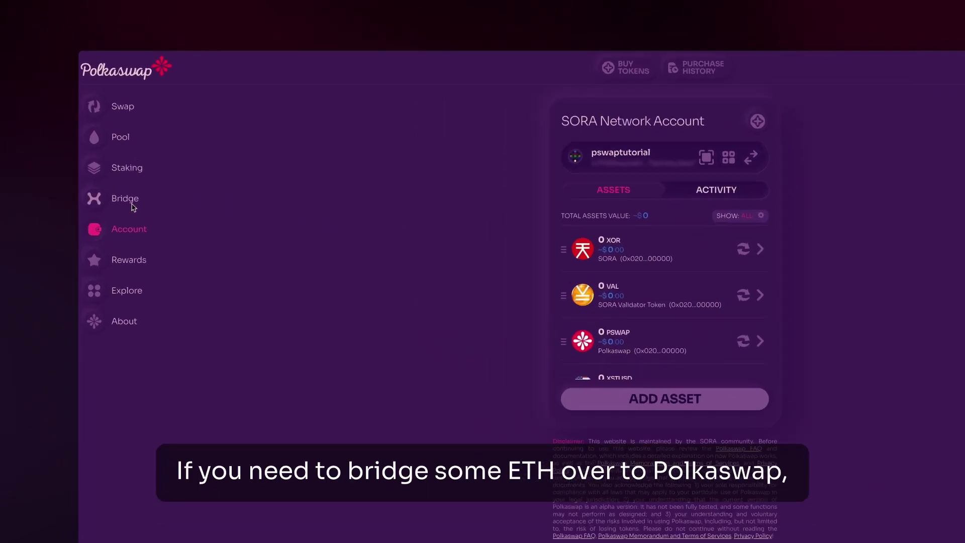
Step: Connect MetaMask to Polkaswap's HASHI Bridge
left_click(182, 268)
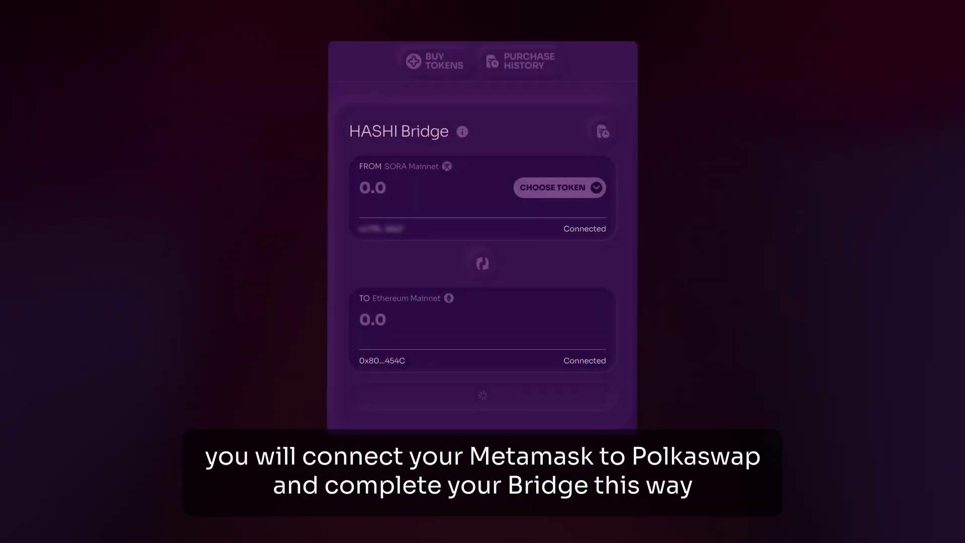
left_click(775, 271)
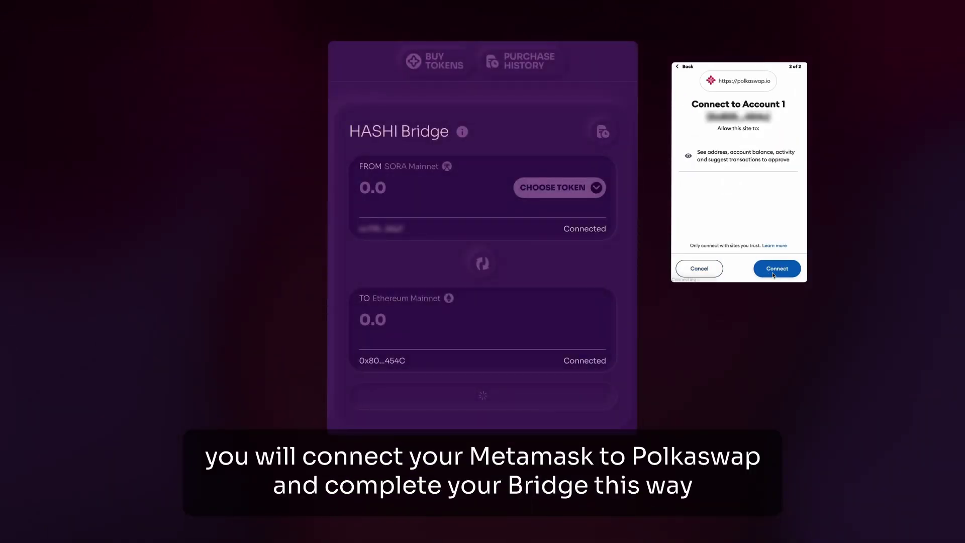
left_click(774, 270)
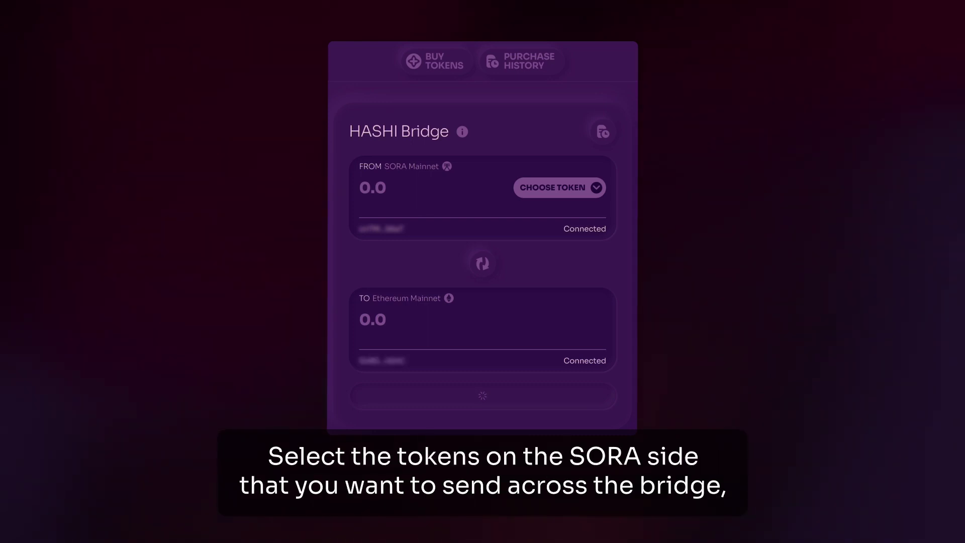
Step: Set the bridge to send 0.05 ETH from Ethereum Mainnet to SORA Mainnet
left_click(483, 263)
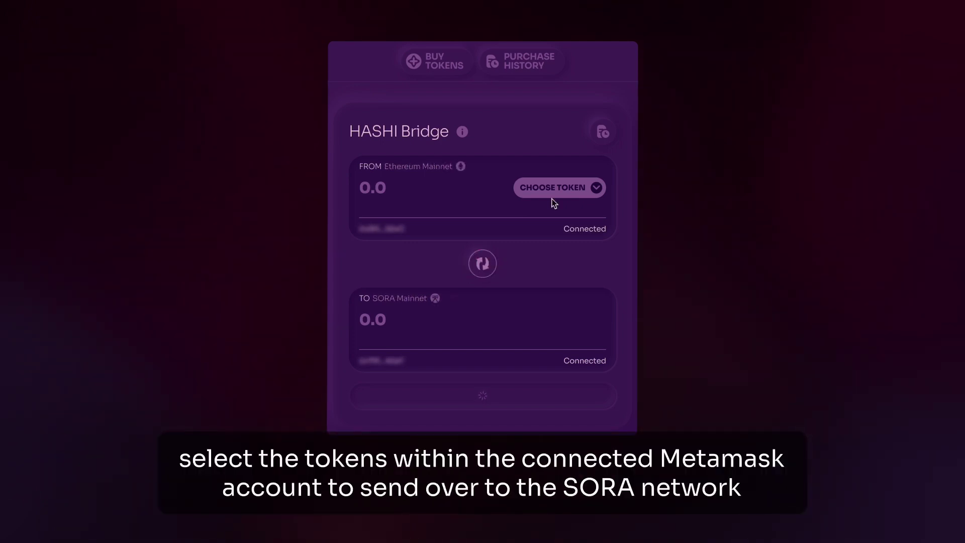
left_click(552, 195)
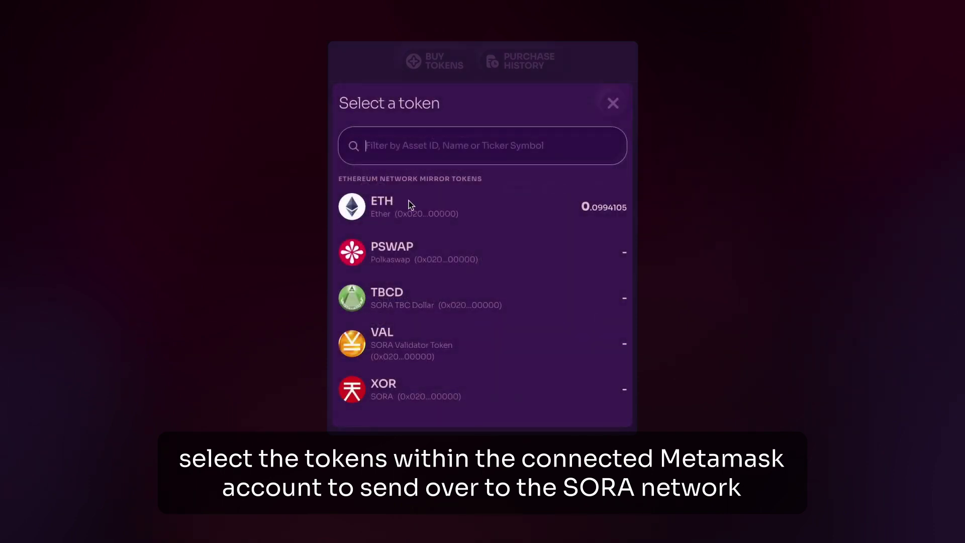
left_click(409, 203)
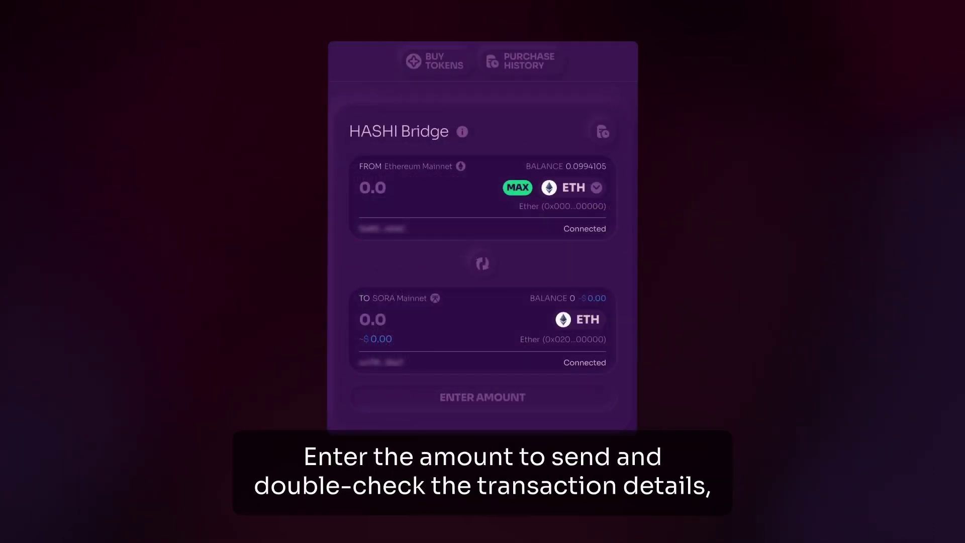
left_click(415, 191)
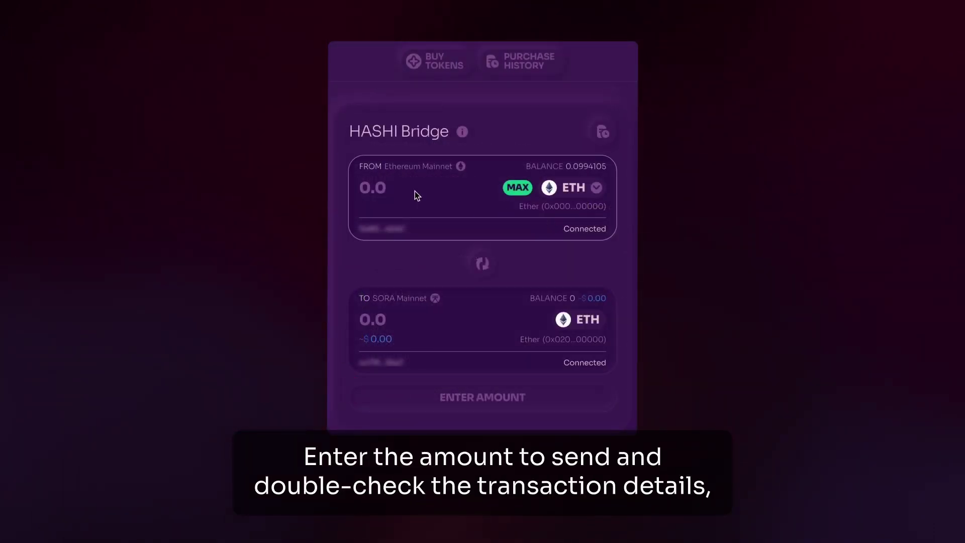
type("0.05")
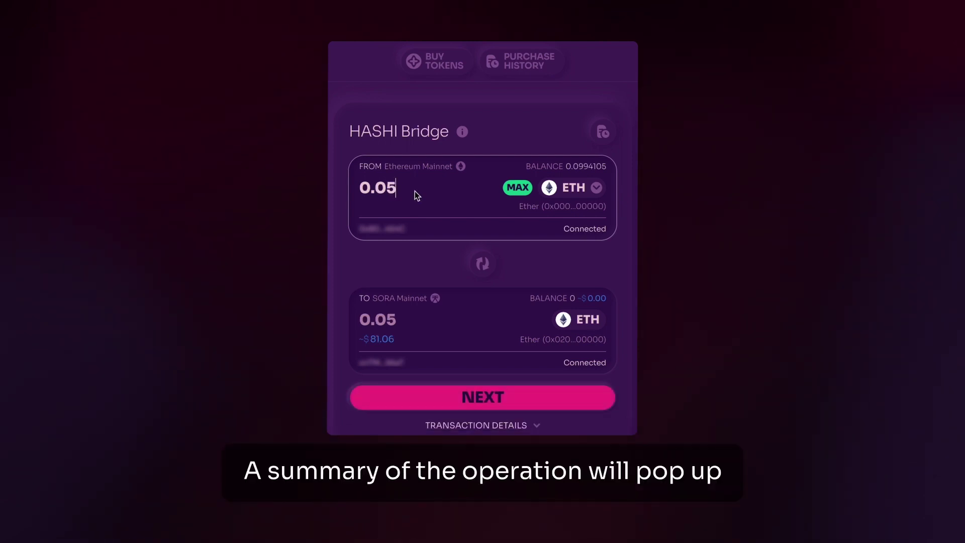
Step: Submit the 0.05 ETH bridge transfer, approve it in the wallet, and dismiss the success message
left_click(522, 397)
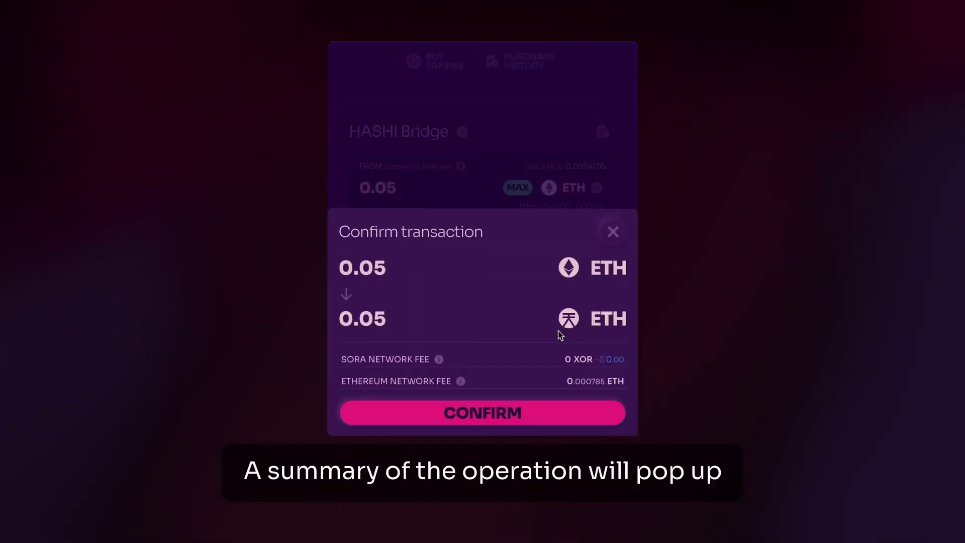
left_click(565, 413)
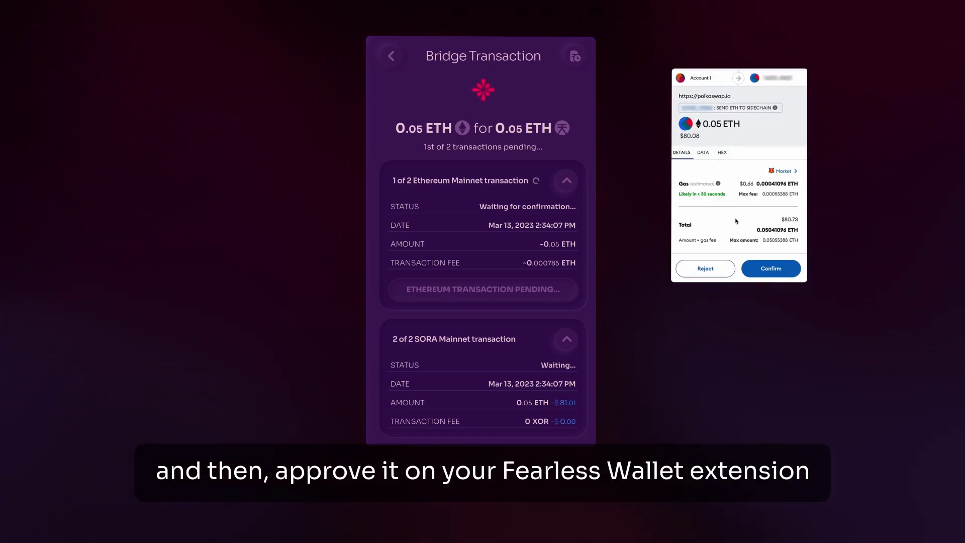
left_click(776, 273)
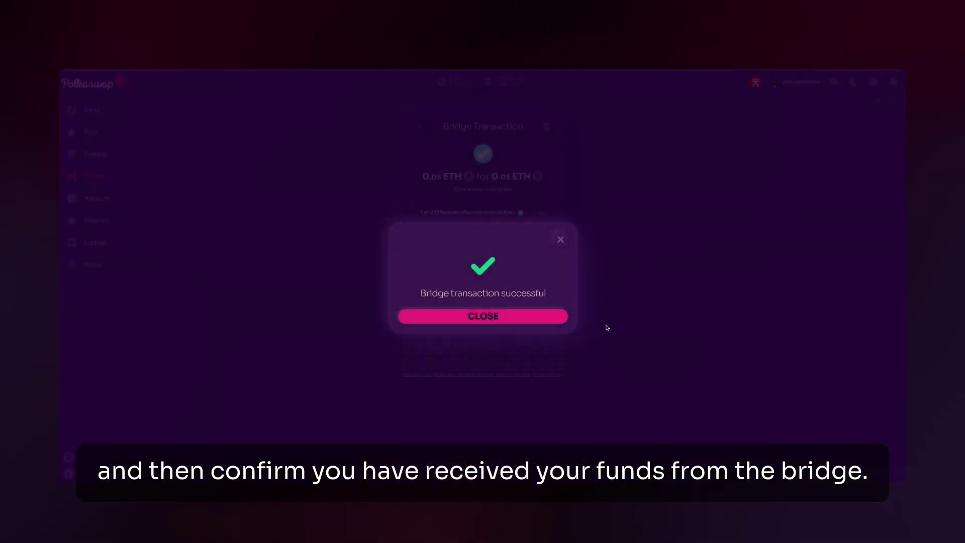
left_click(539, 320)
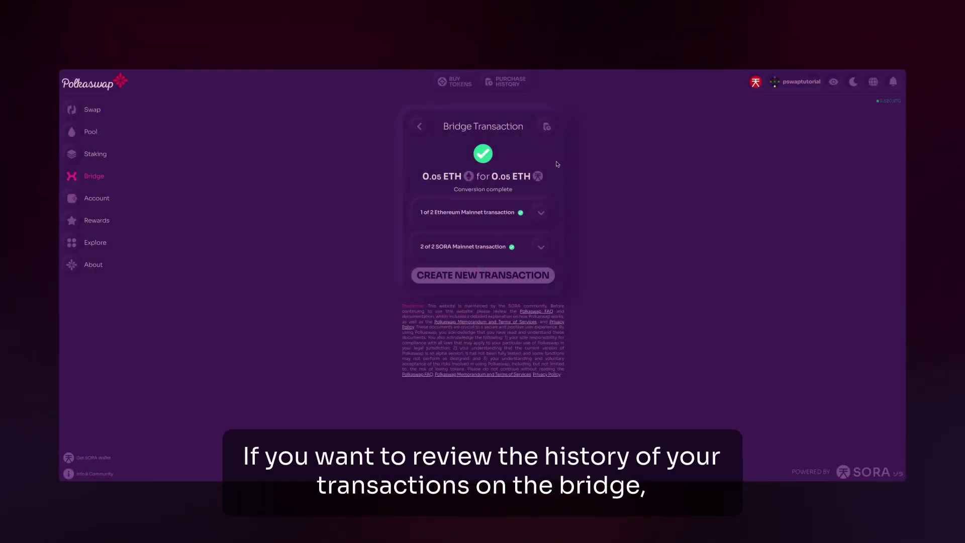
Step: Expand and collapse the Ethereum Mainnet and SORA Mainnet transaction details
left_click(541, 215)
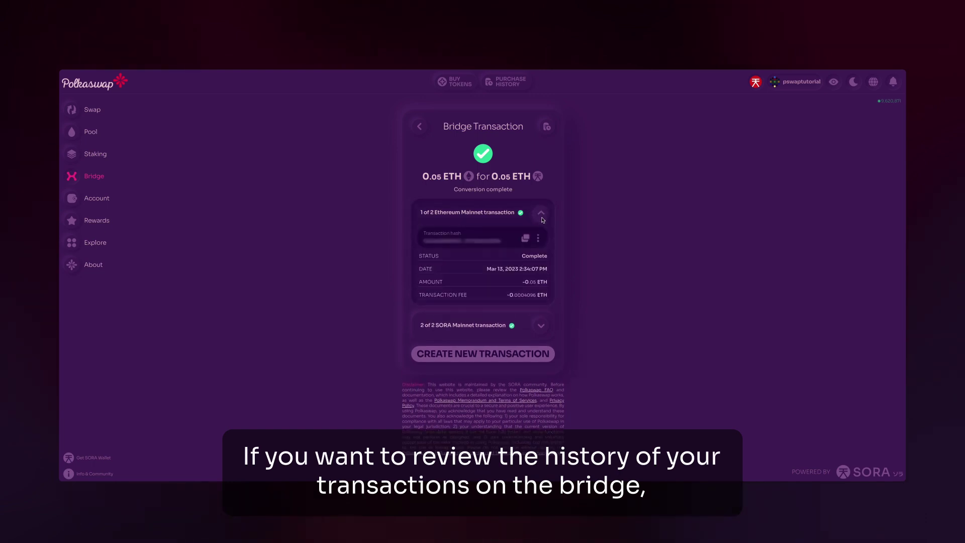
left_click(542, 327)
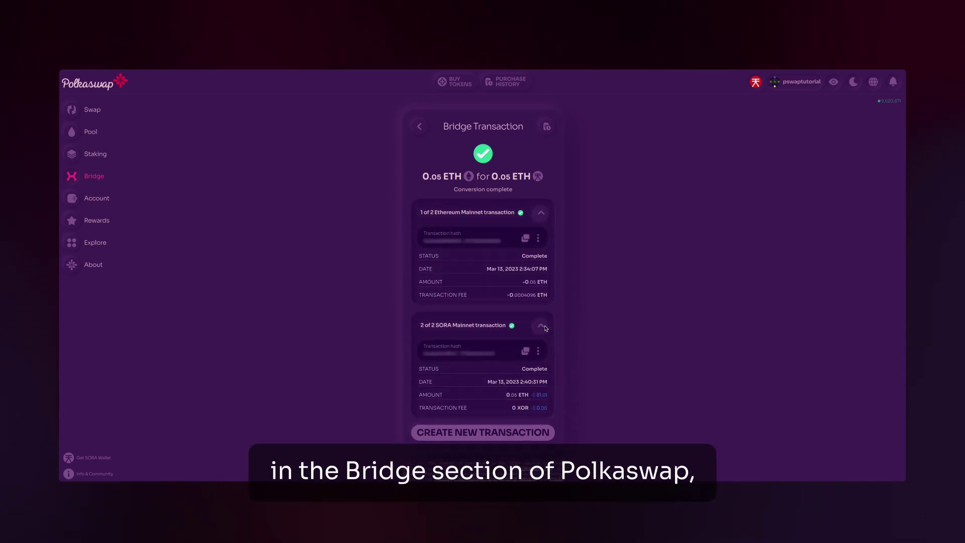
left_click(545, 327)
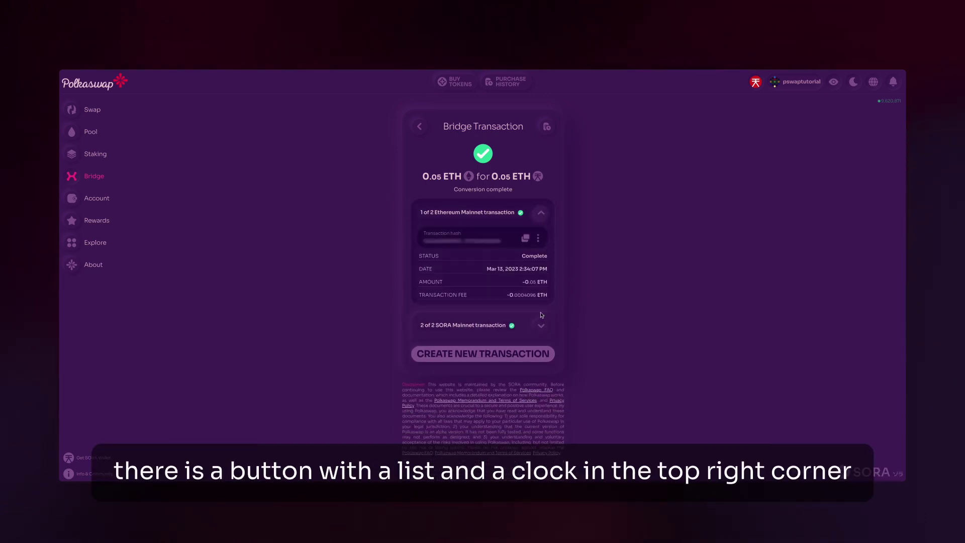
left_click(540, 217)
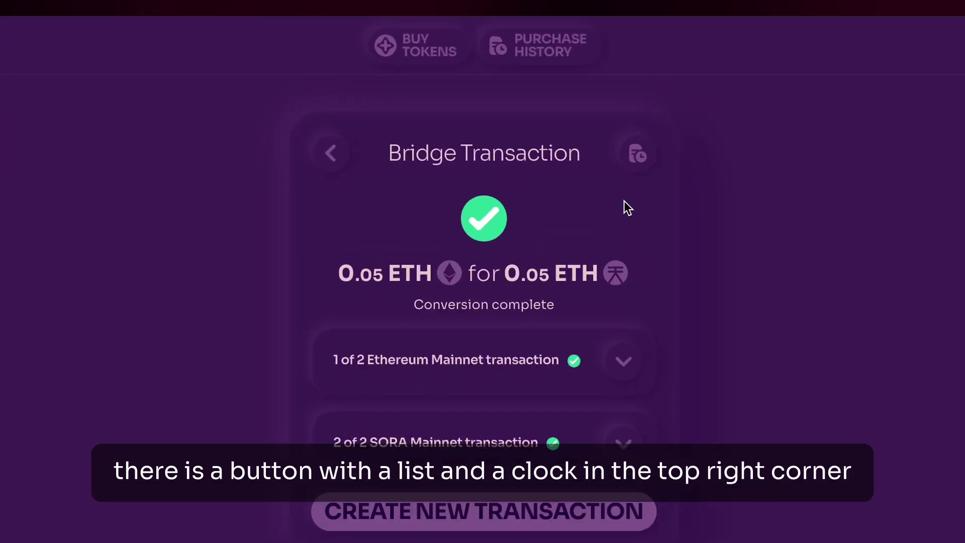
Step: Review the completed 0.05 ETH transfer in bridge history, start a new transaction, and reopen history
left_click(639, 151)
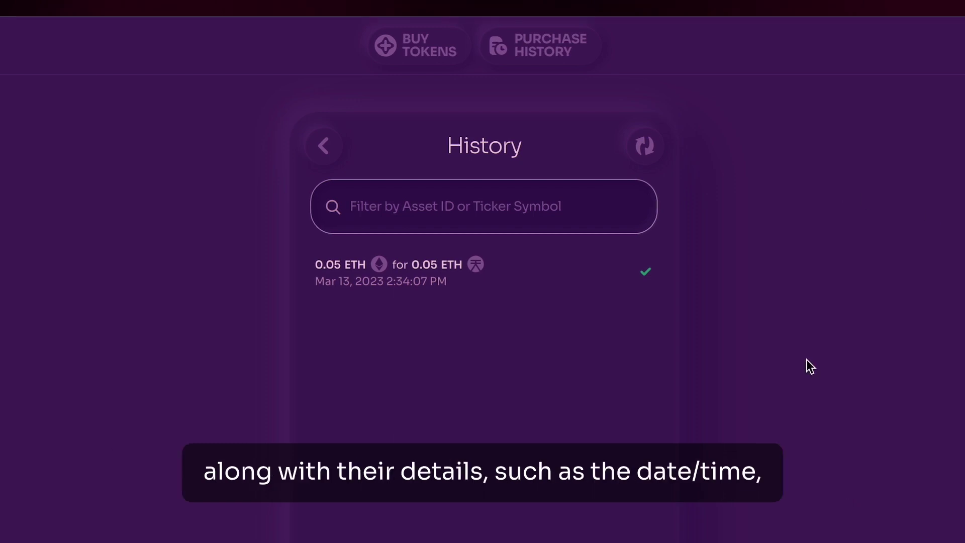
left_click(408, 280)
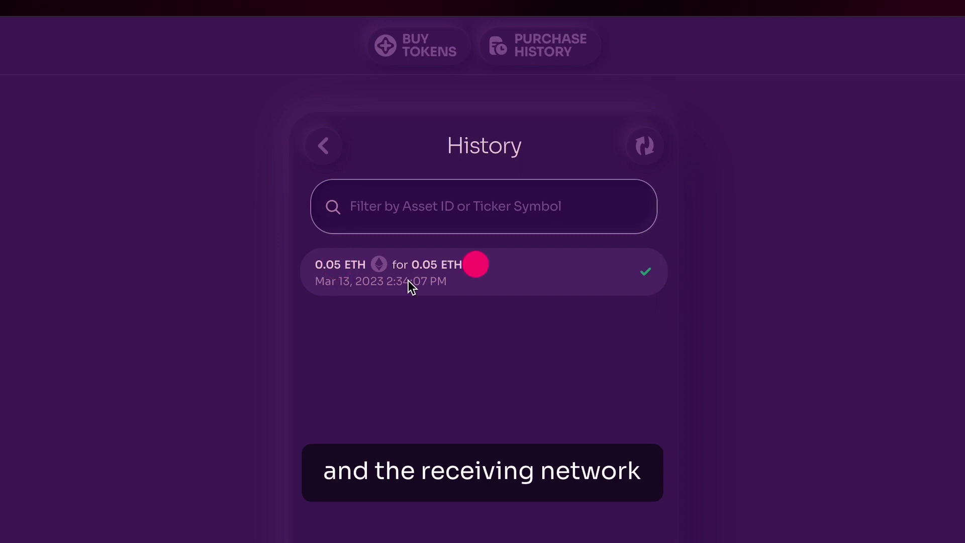
left_click(408, 280)
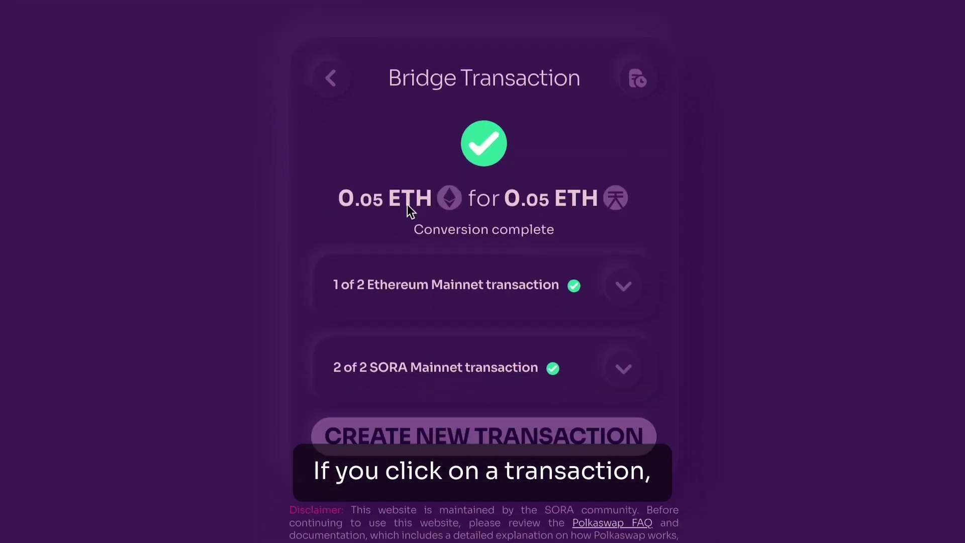
left_click(468, 440)
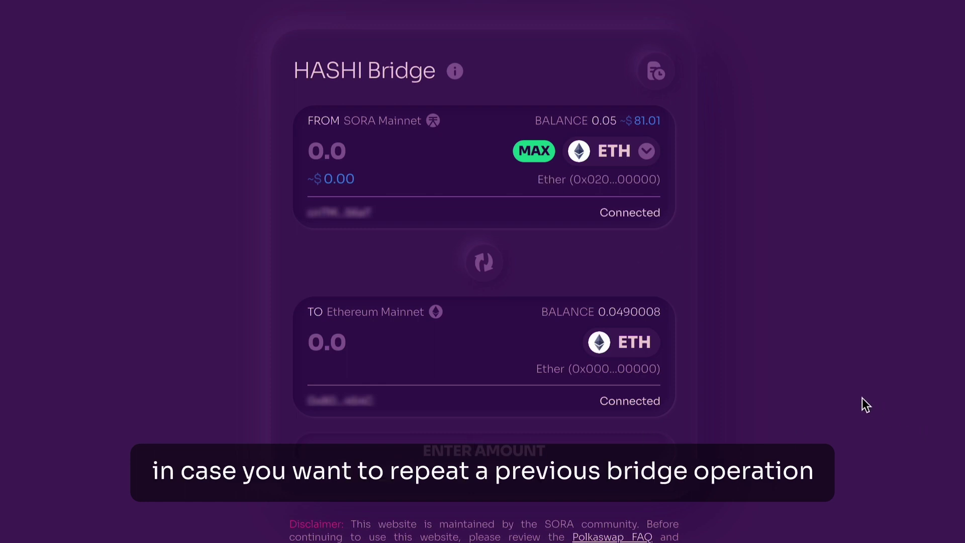
mouse_move(458, 72)
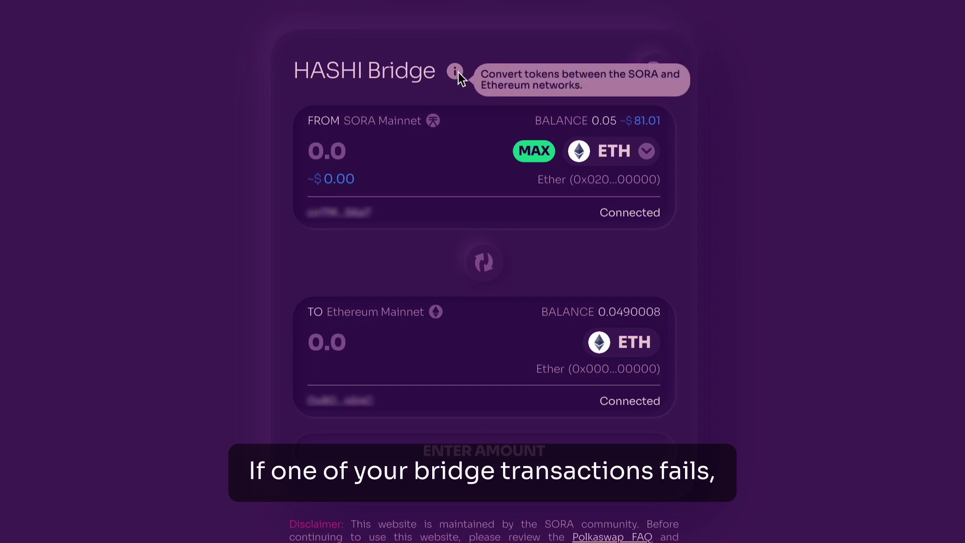
left_click(660, 72)
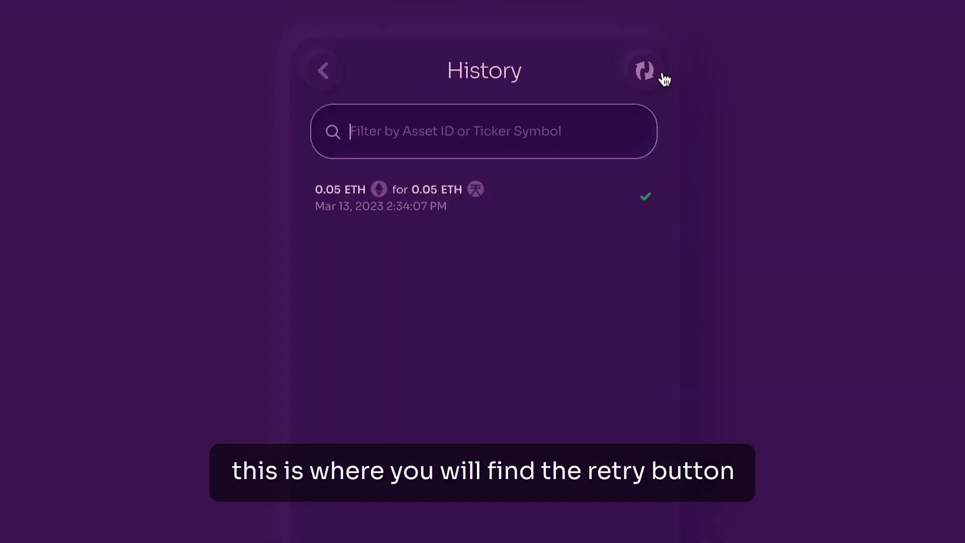